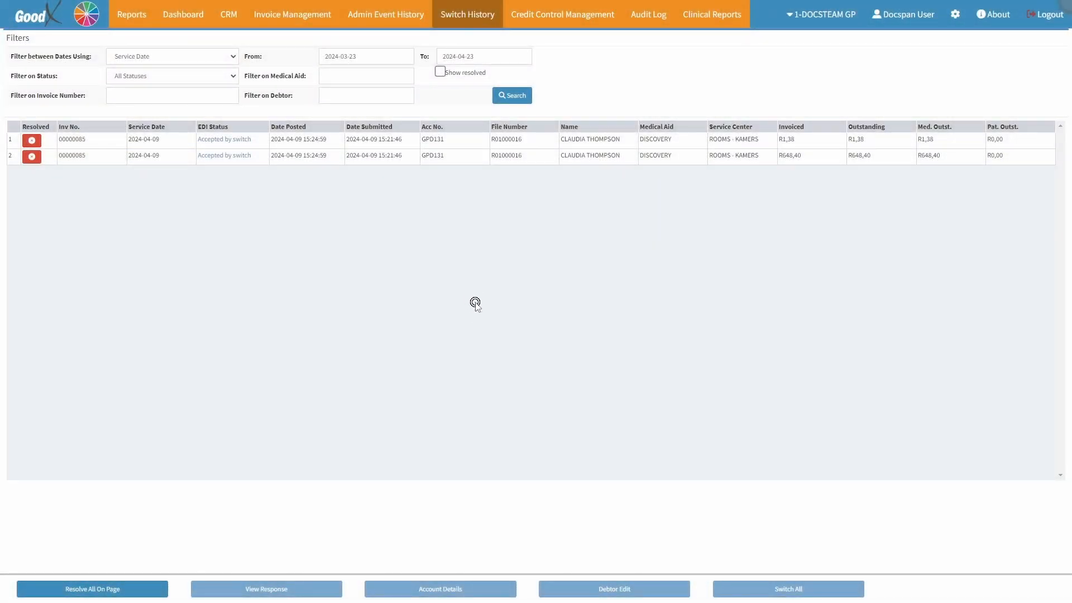
Step: Open the Recall Report in the CRM section
{"action": "left_click", "coordinate": [228, 20]}
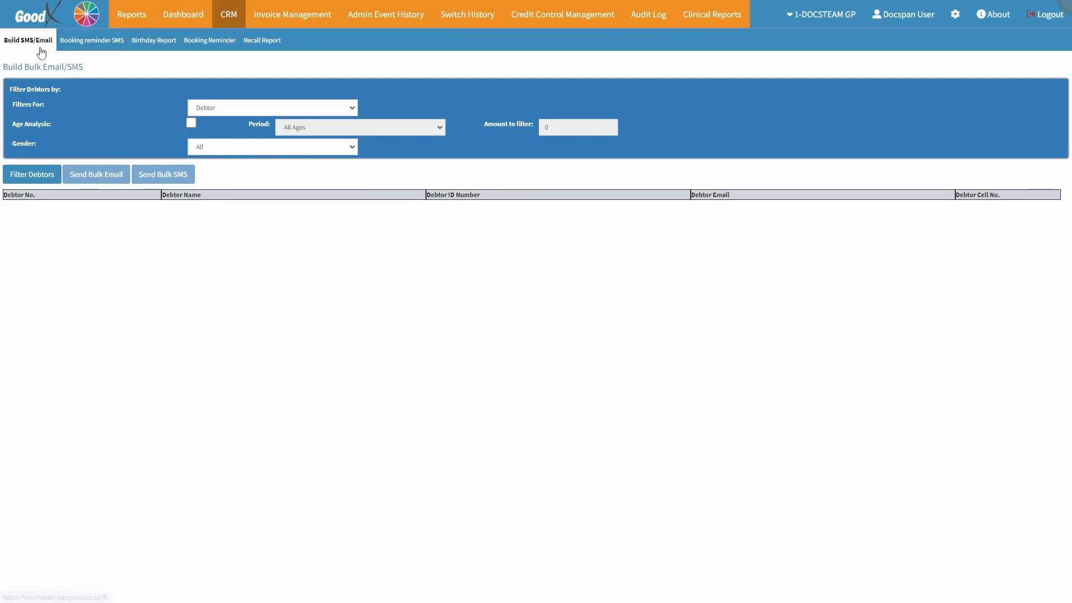
{"action": "left_click", "coordinate": [32, 47]}
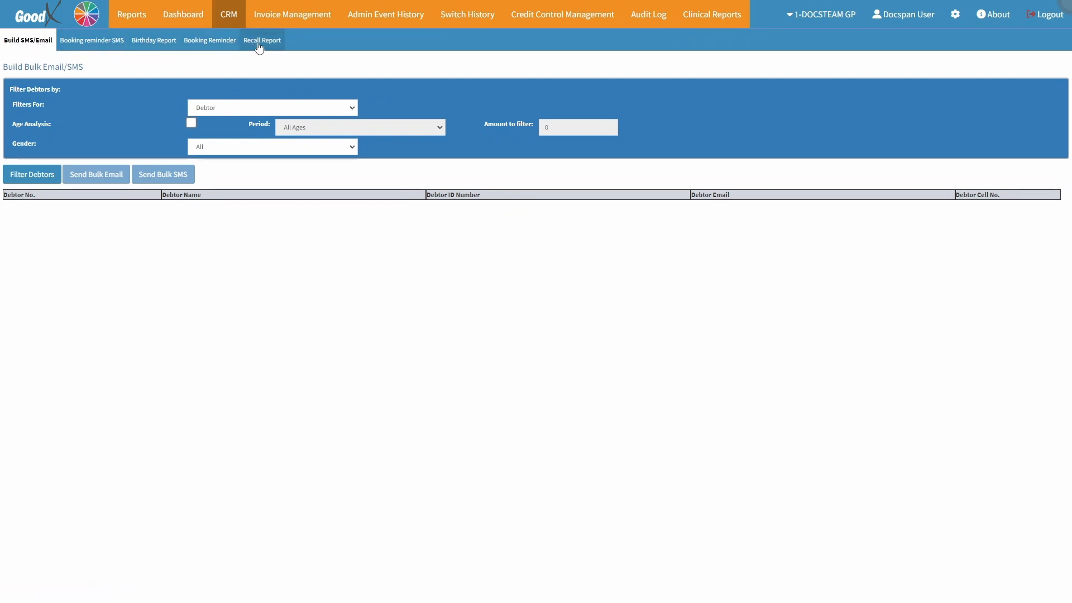
{"action": "left_click", "coordinate": [258, 45]}
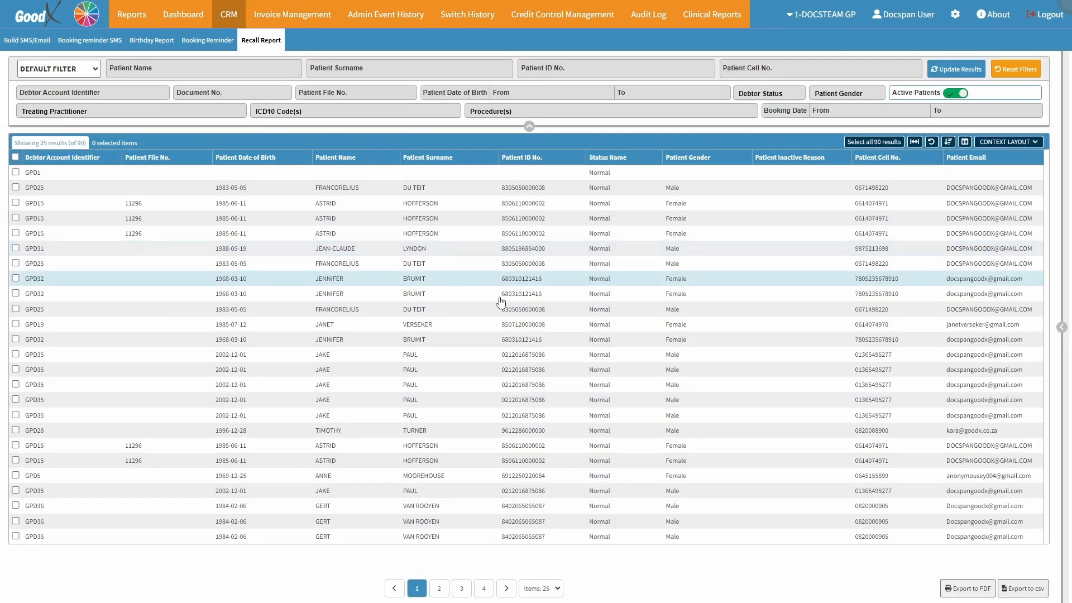
{"action": "left_click", "coordinate": [508, 312]}
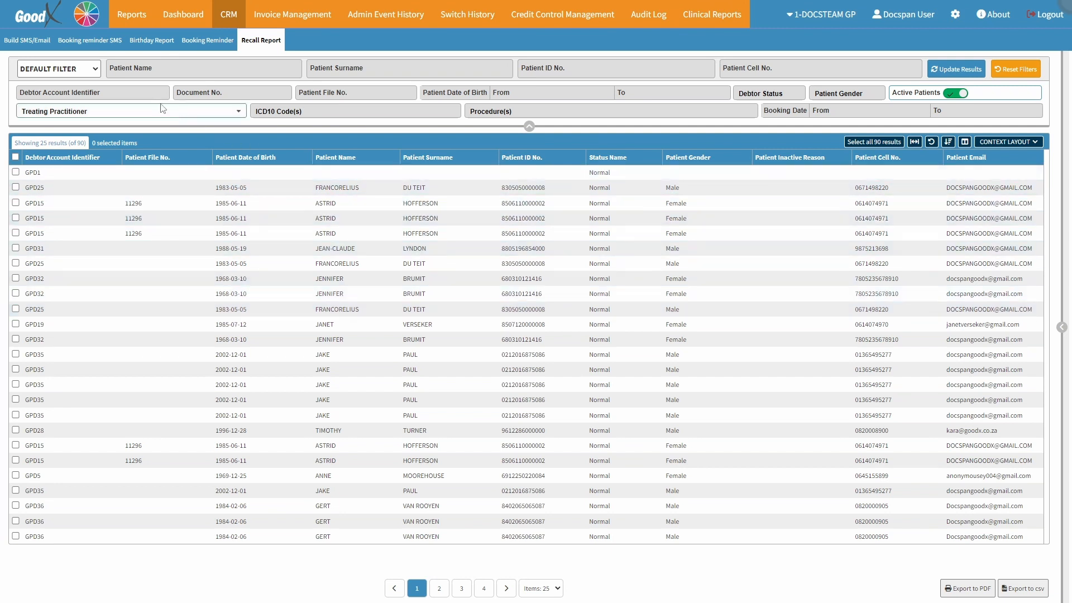
Step: Filter the recall report by a patient's first name
{"action": "left_click", "coordinate": [84, 72]}
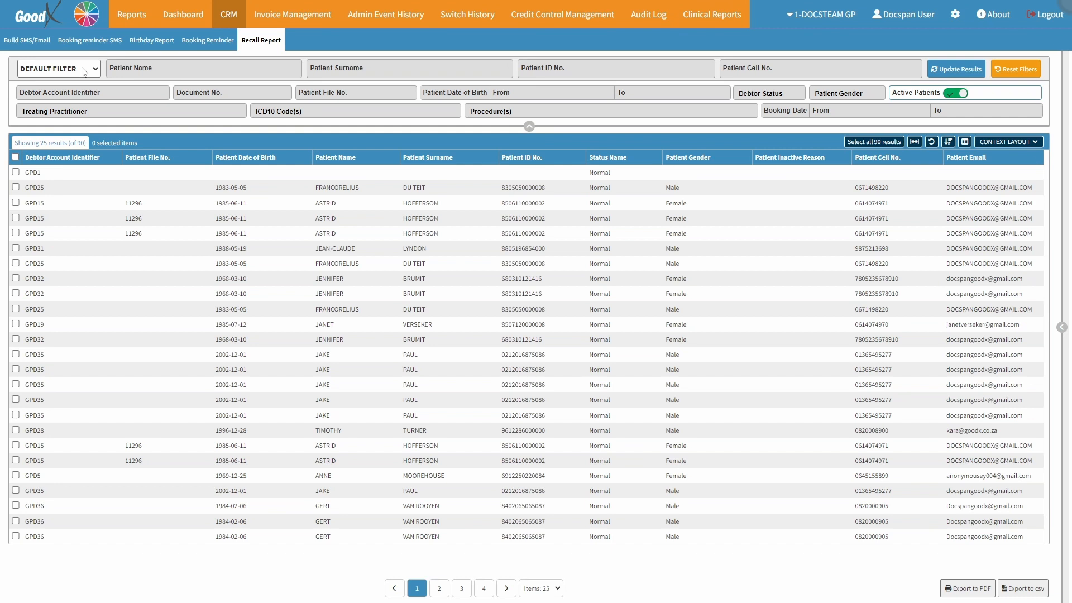
{"action": "left_click", "coordinate": [168, 68]}
{"action": "type", "text": "ASTR"}
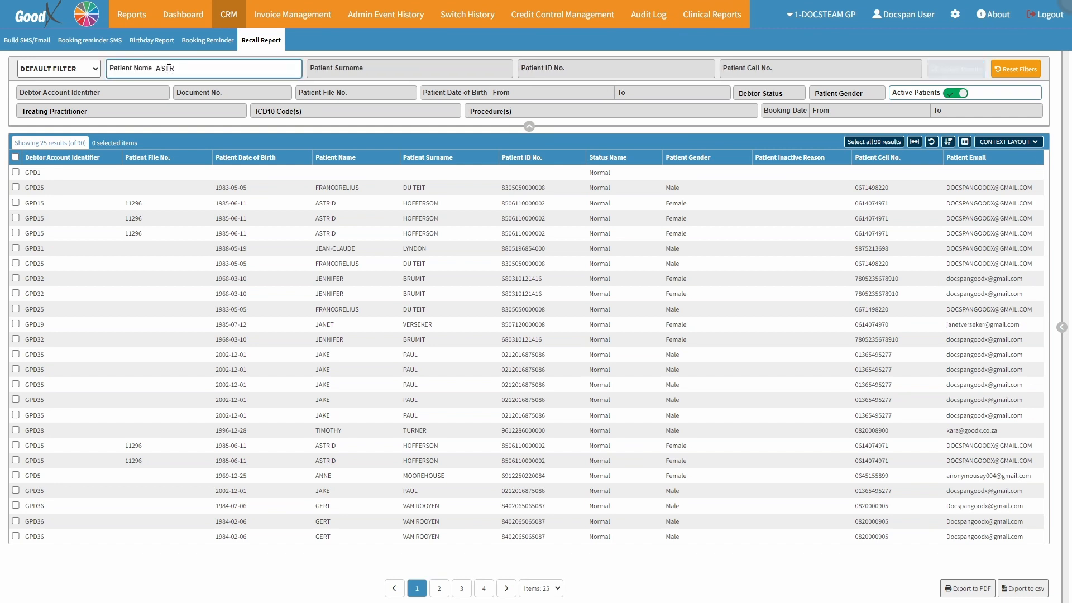
{"action": "type", "text": "ID"}
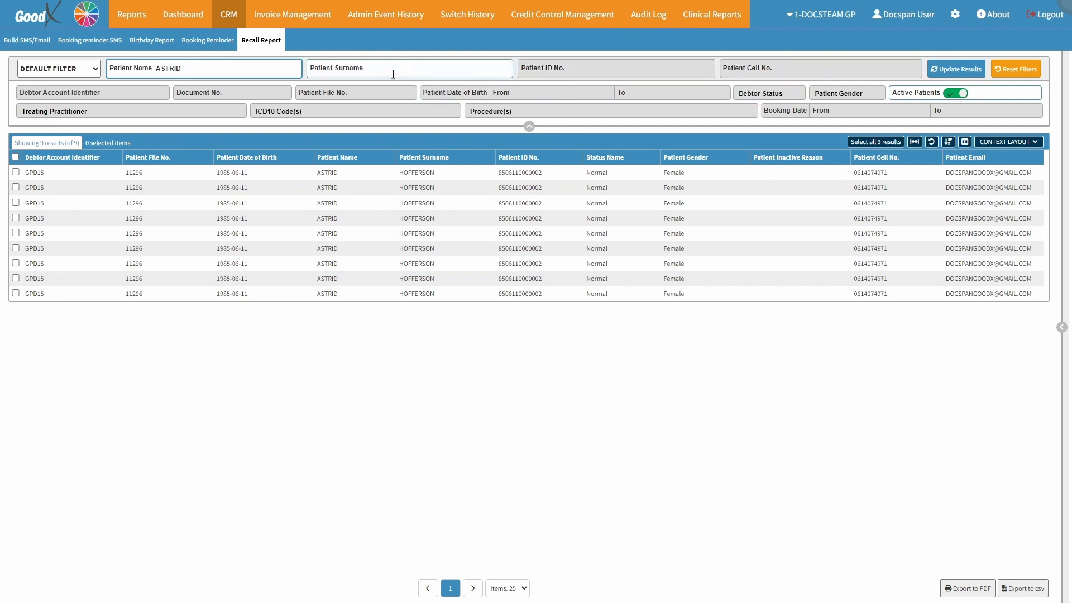
{"action": "left_click", "coordinate": [111, 94]}
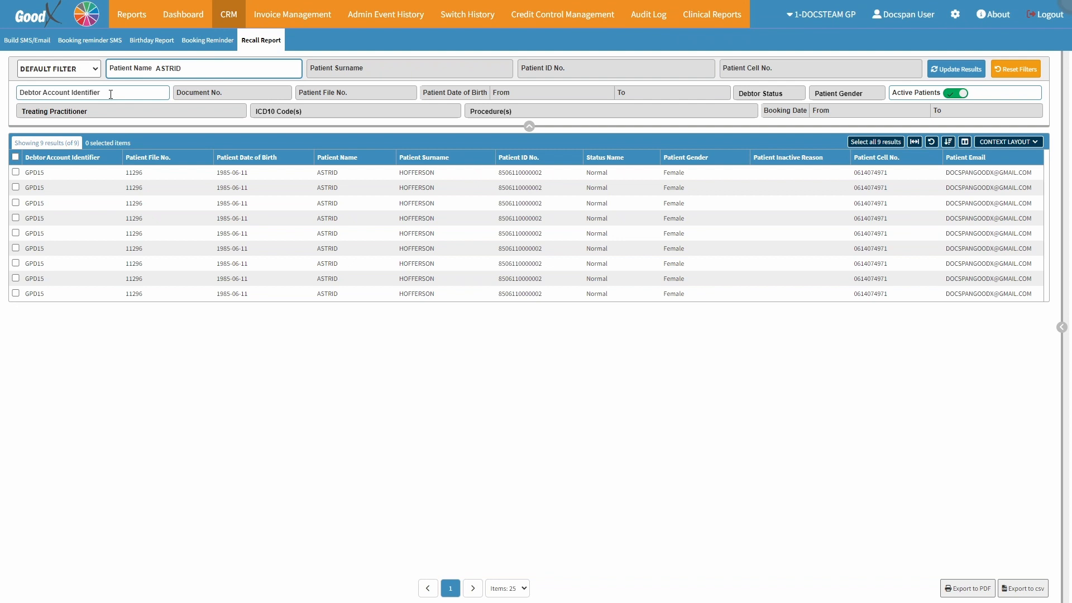
{"action": "left_click", "coordinate": [239, 95]}
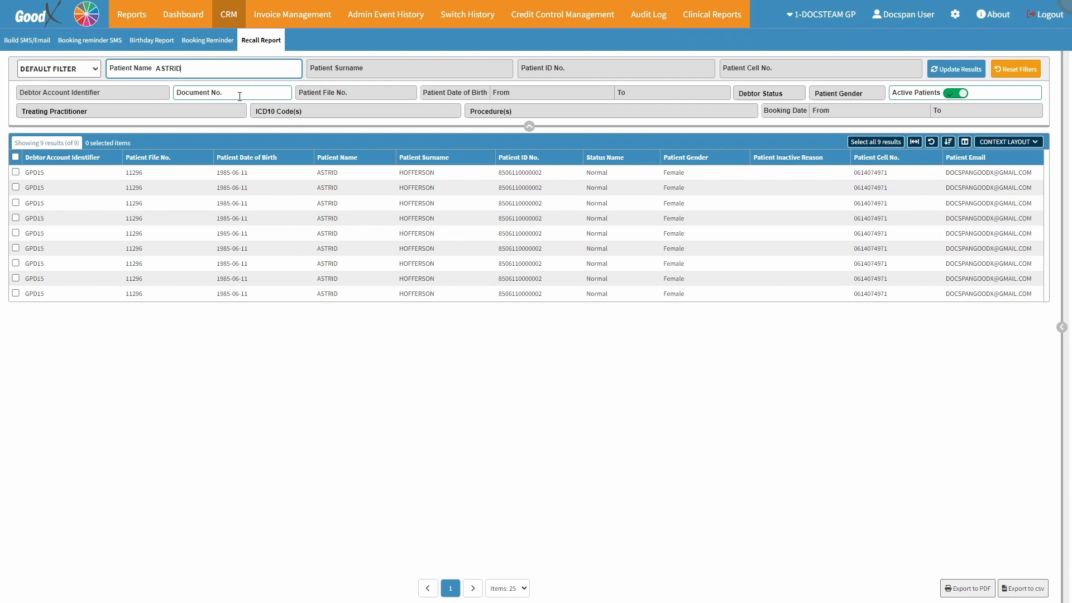
{"action": "left_click", "coordinate": [358, 94]}
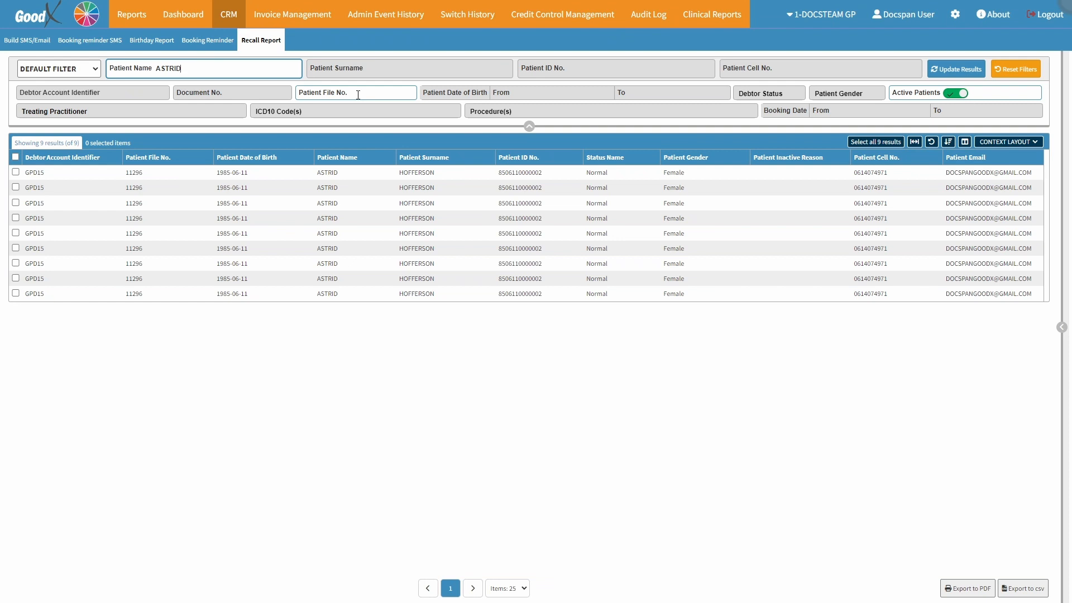
Step: Limit the patient date of birth filter to the range 1900-02-01 to 2024-04-23
{"action": "left_click", "coordinate": [544, 92]}
{"action": "left_click", "coordinate": [558, 112]}
{"action": "left_click", "coordinate": [558, 113]}
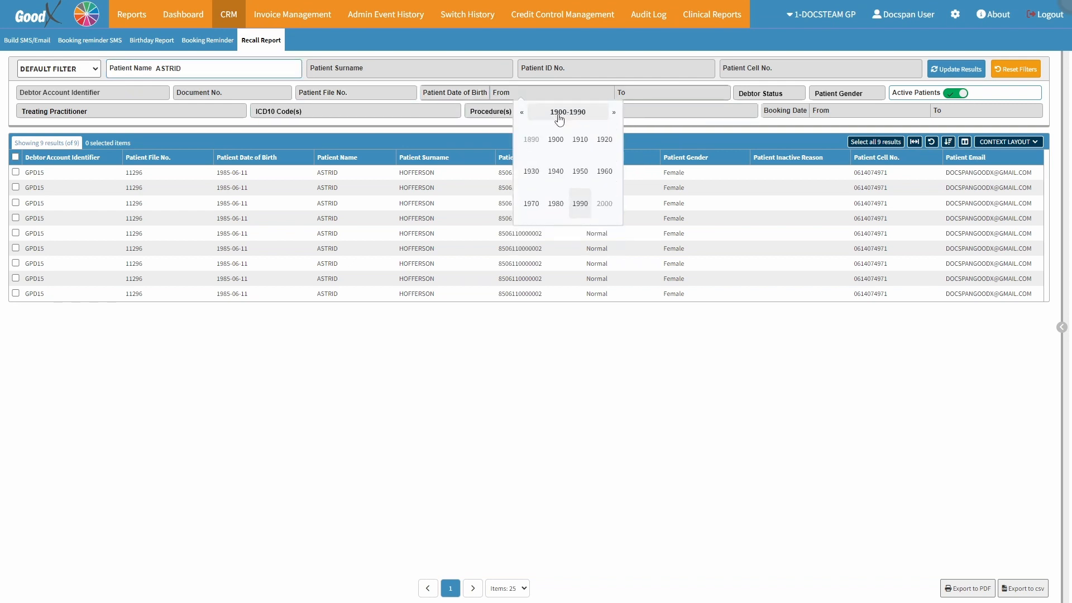
{"action": "left_click", "coordinate": [557, 139]}
{"action": "left_click", "coordinate": [557, 138]}
{"action": "left_click", "coordinate": [584, 146]}
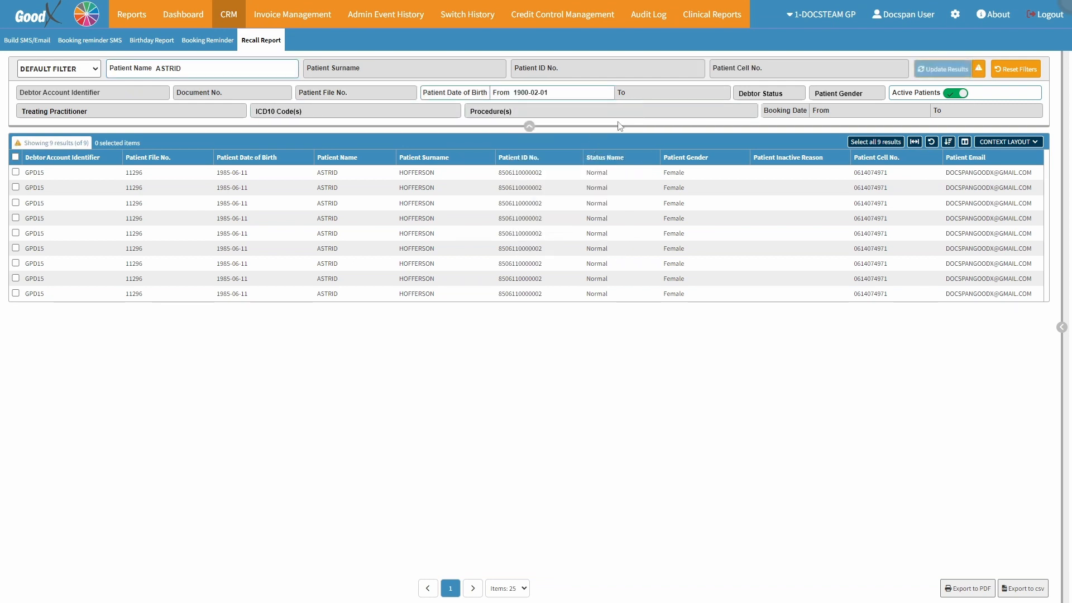
{"action": "left_click", "coordinate": [671, 196]}
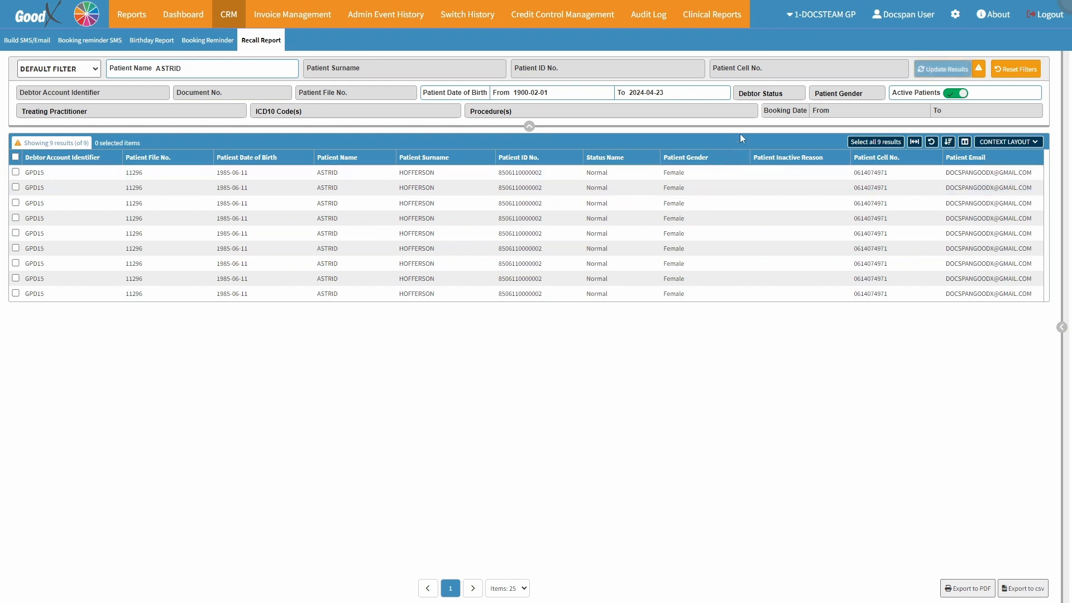
Step: Filter the report by debtor status Normal and patient gender Female
{"action": "left_click", "coordinate": [778, 94]}
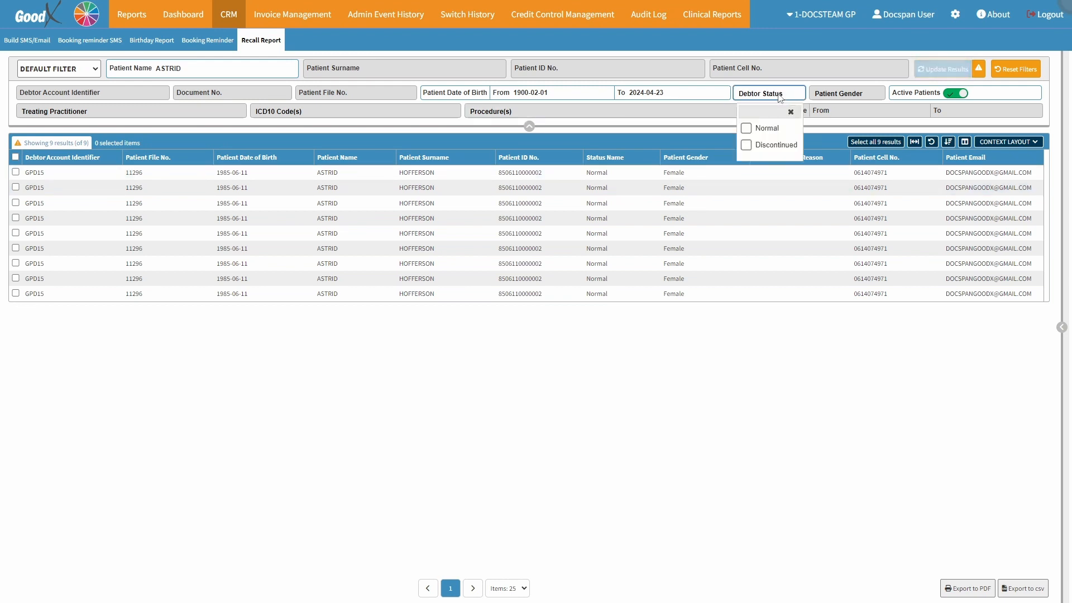
{"action": "left_click", "coordinate": [766, 129]}
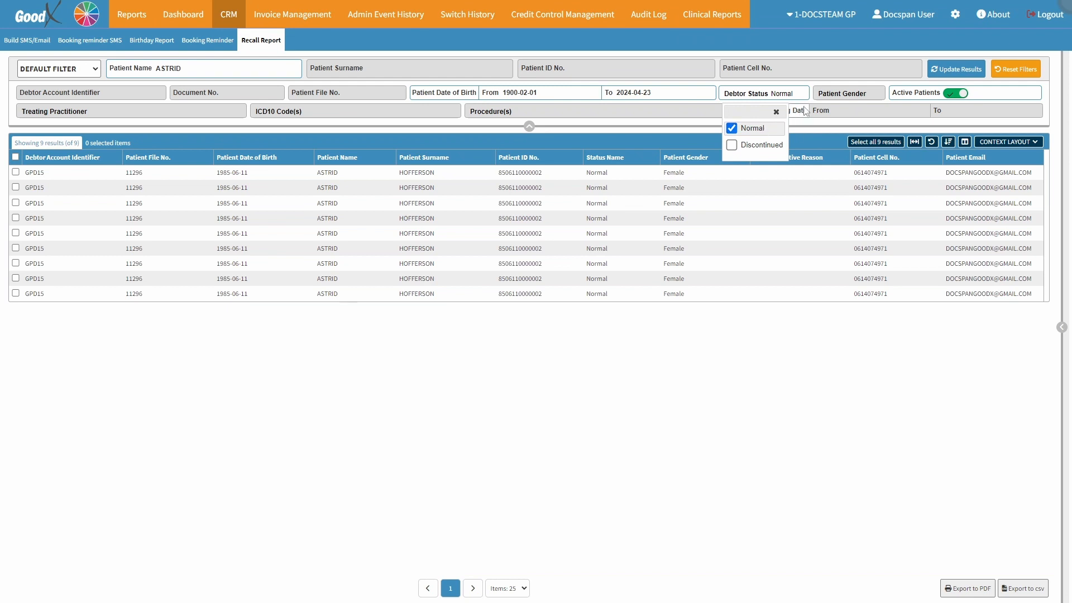
{"action": "left_click", "coordinate": [831, 94]}
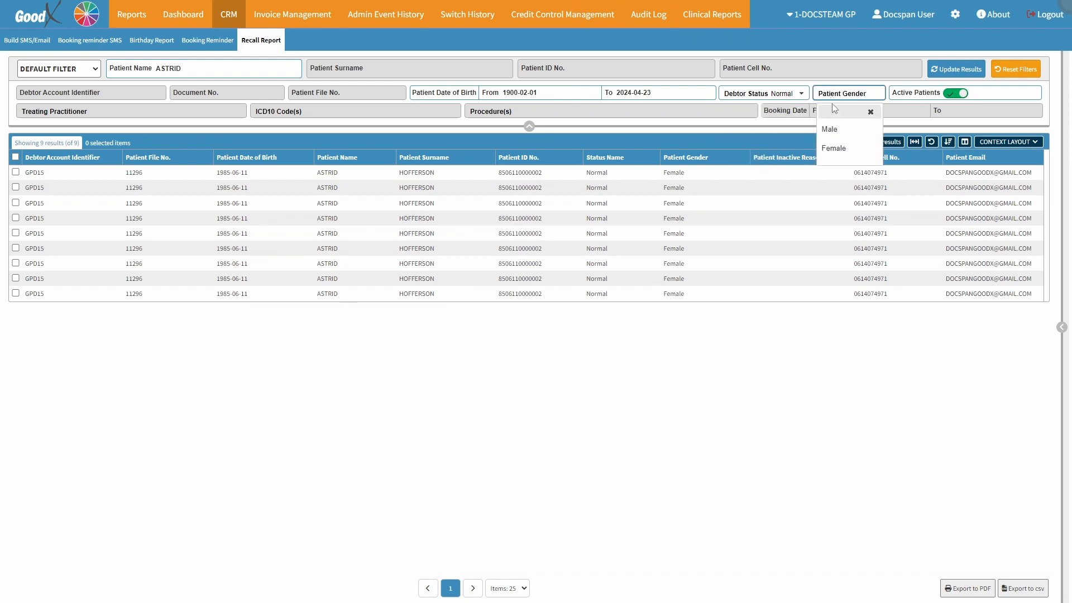
{"action": "left_click", "coordinate": [838, 149]}
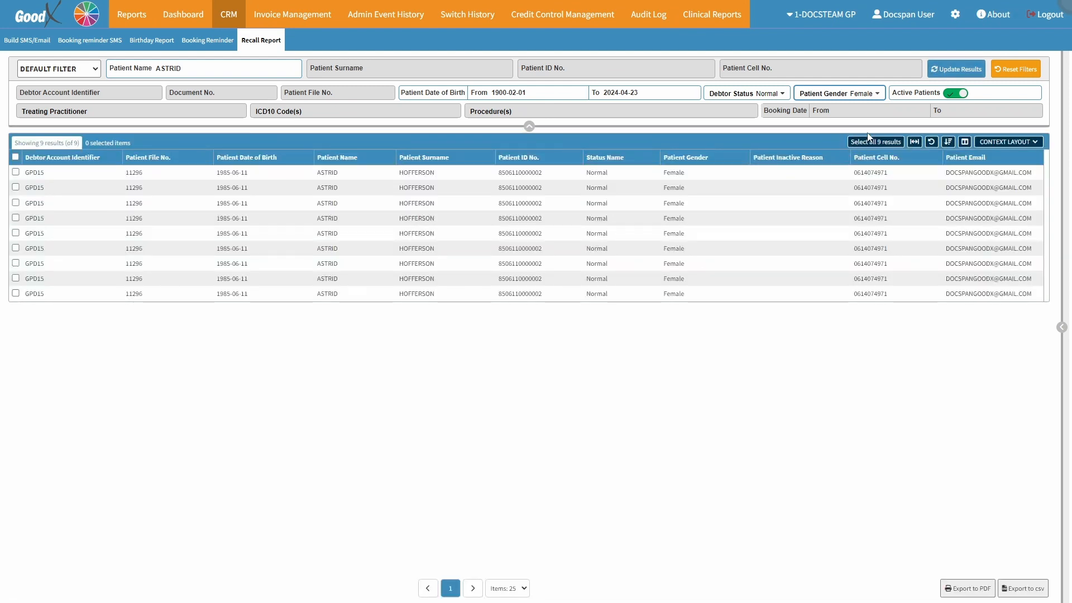
{"action": "left_click", "coordinate": [948, 95]}
Step: Filter by the first listed treating practitioner and look through the ICD10 code and procedure filter options
{"action": "left_click", "coordinate": [101, 112]}
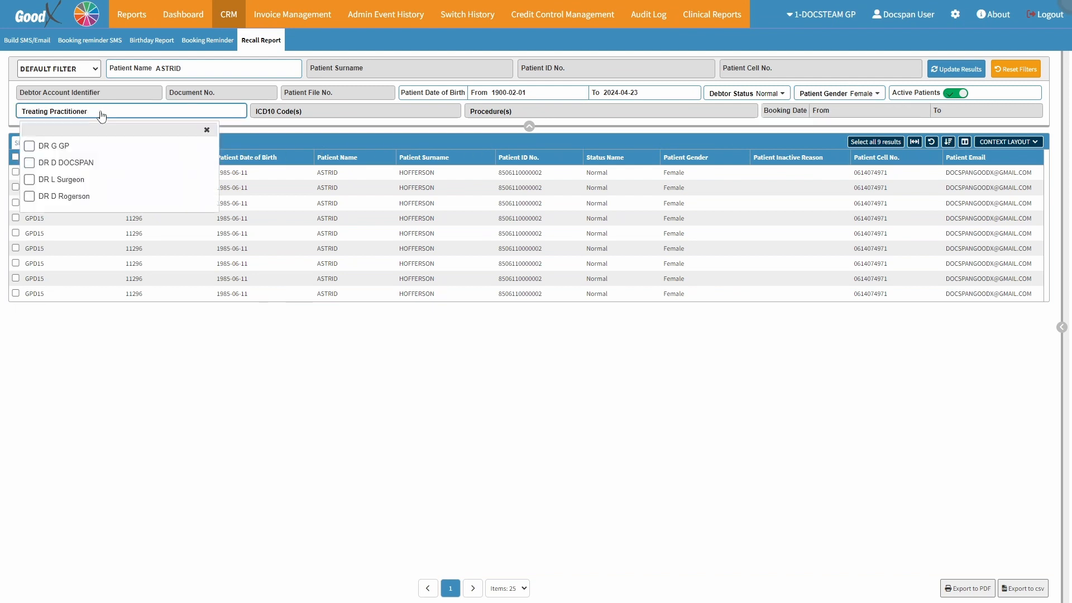
{"action": "left_click", "coordinate": [93, 146]}
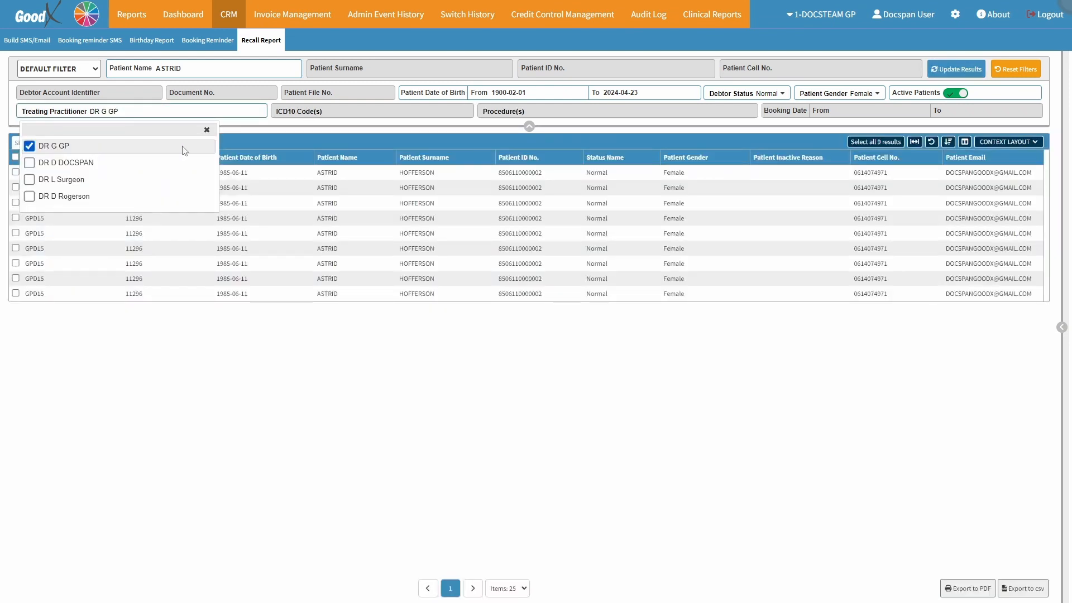
{"action": "left_click", "coordinate": [337, 114]}
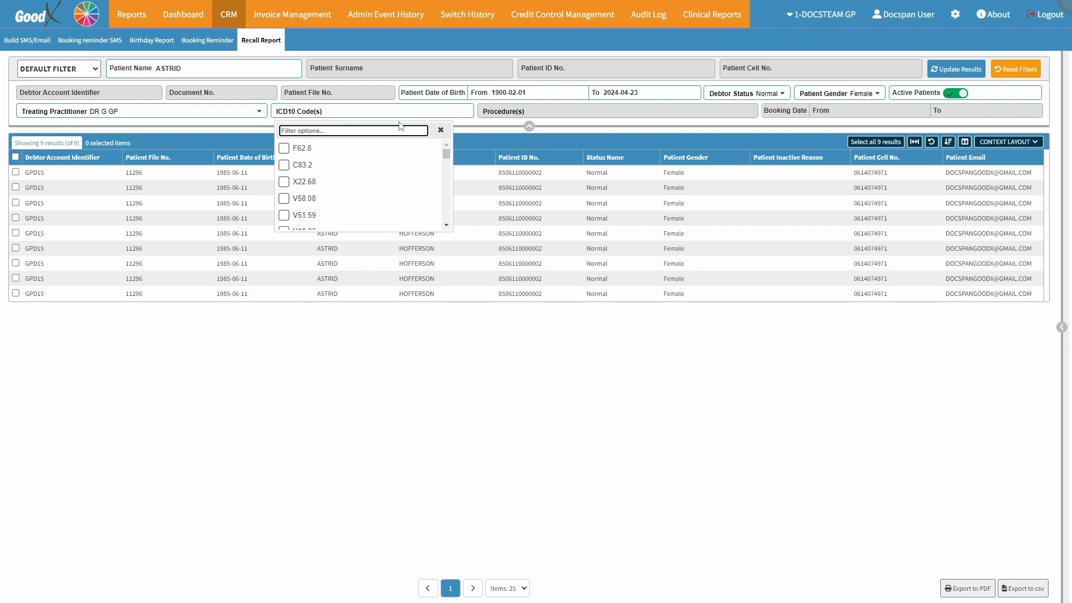
{"action": "left_click", "coordinate": [542, 114]}
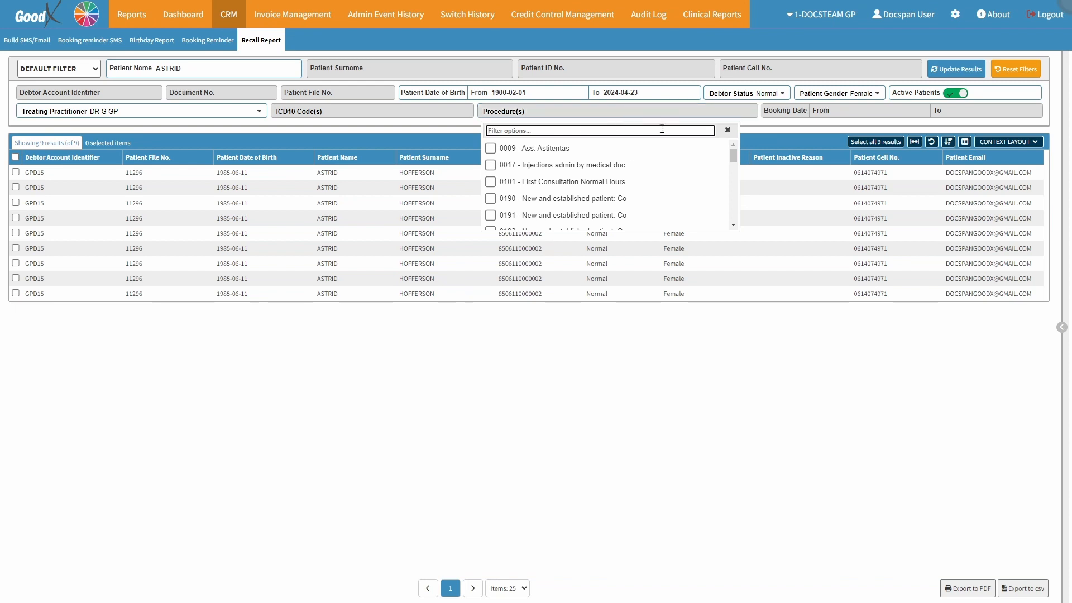
Step: Look at the booking date range calendars and reset all report filters
{"action": "left_click", "coordinate": [854, 111]}
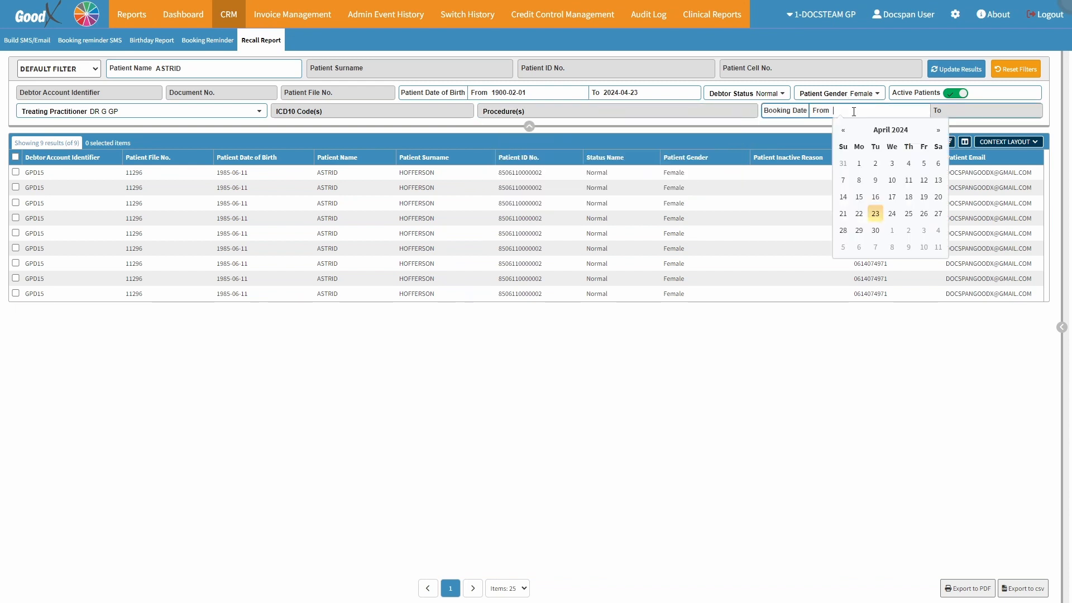
{"action": "left_click", "coordinate": [959, 109]}
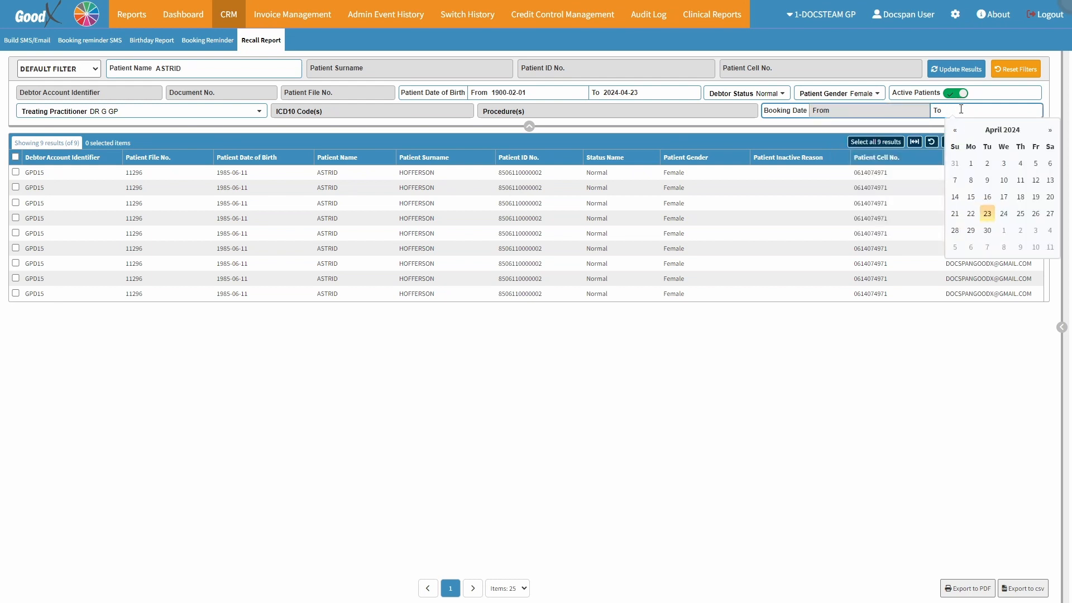
{"action": "left_click", "coordinate": [957, 77]}
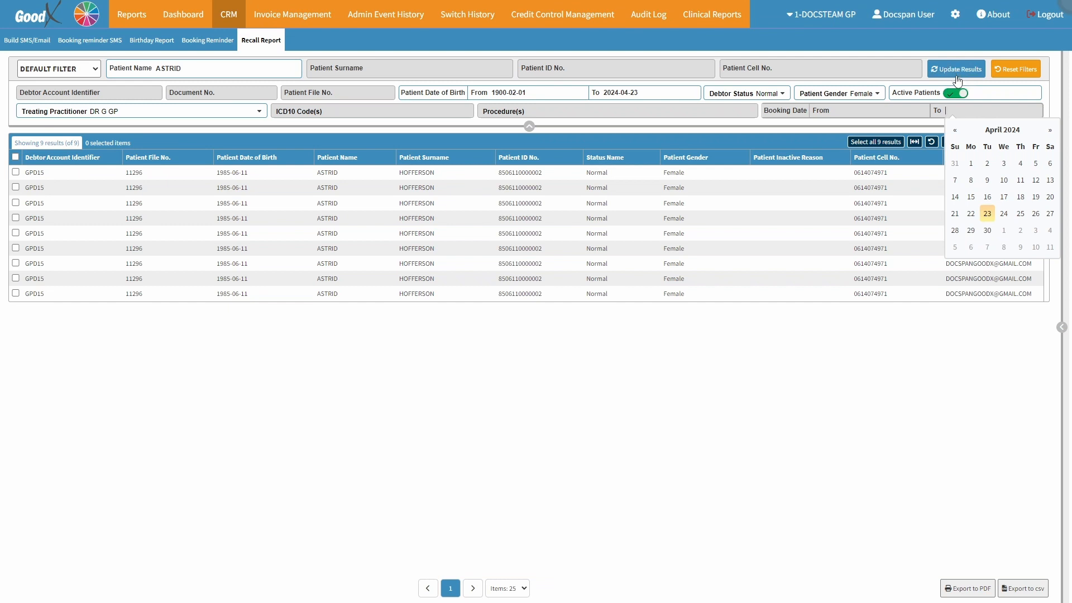
{"action": "left_click", "coordinate": [1011, 73]}
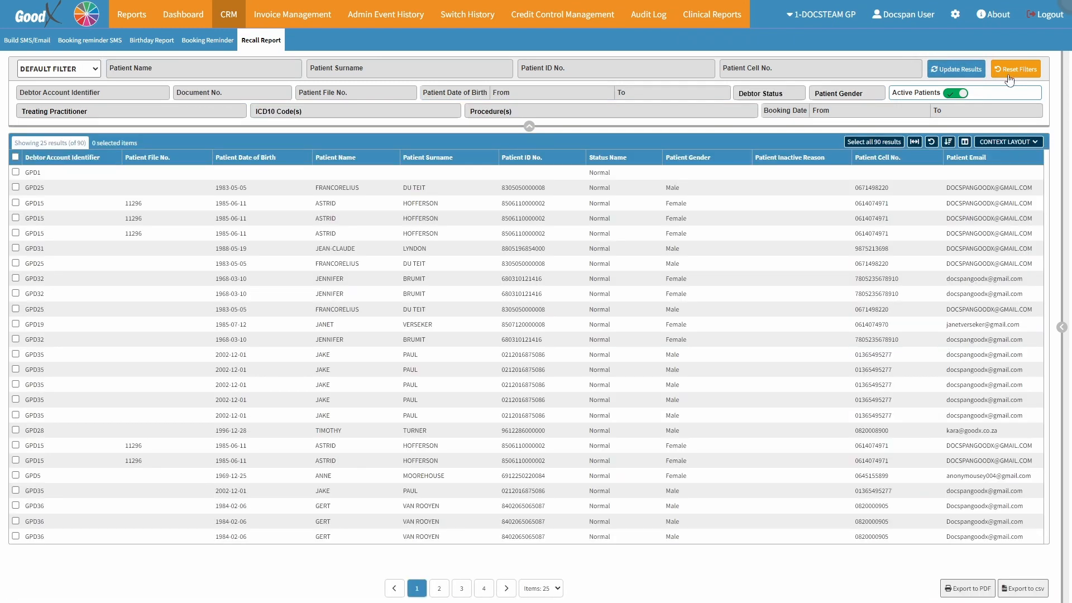
Step: Try auto-fitting the table's column widths and restore the default layout
{"action": "left_click", "coordinate": [880, 143]}
{"action": "left_click", "coordinate": [914, 142]}
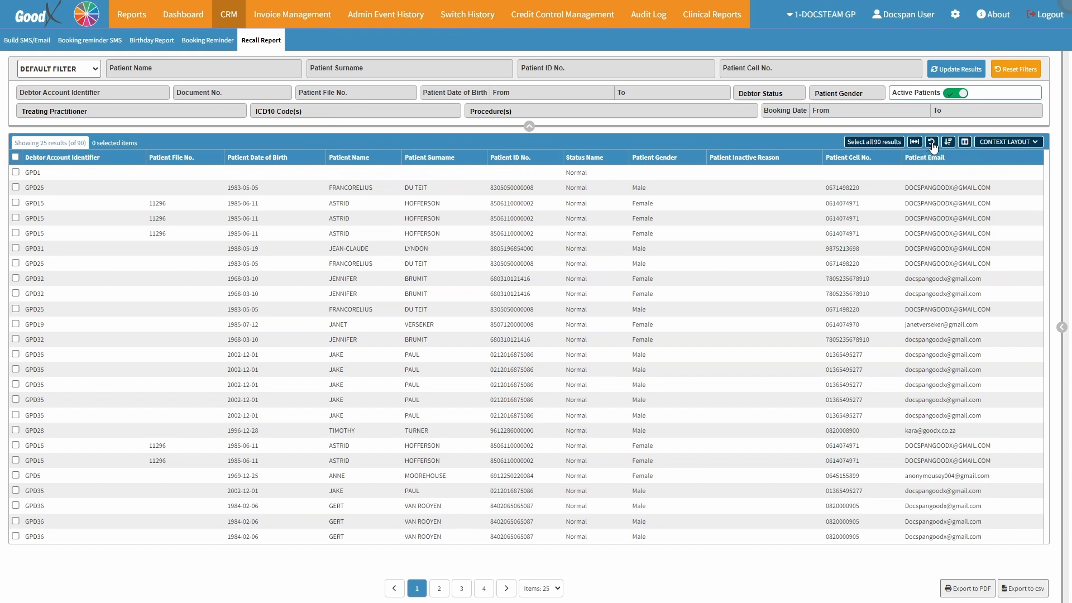
{"action": "left_click", "coordinate": [931, 142]}
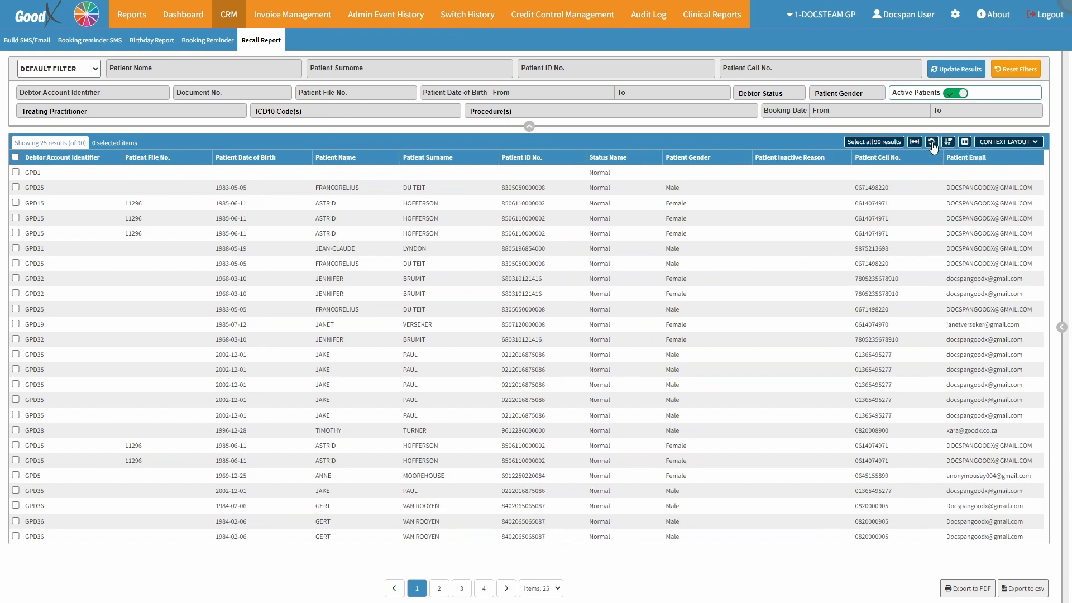
Step: Review the column sorting and column selection settings without changing them
{"action": "left_click", "coordinate": [949, 143]}
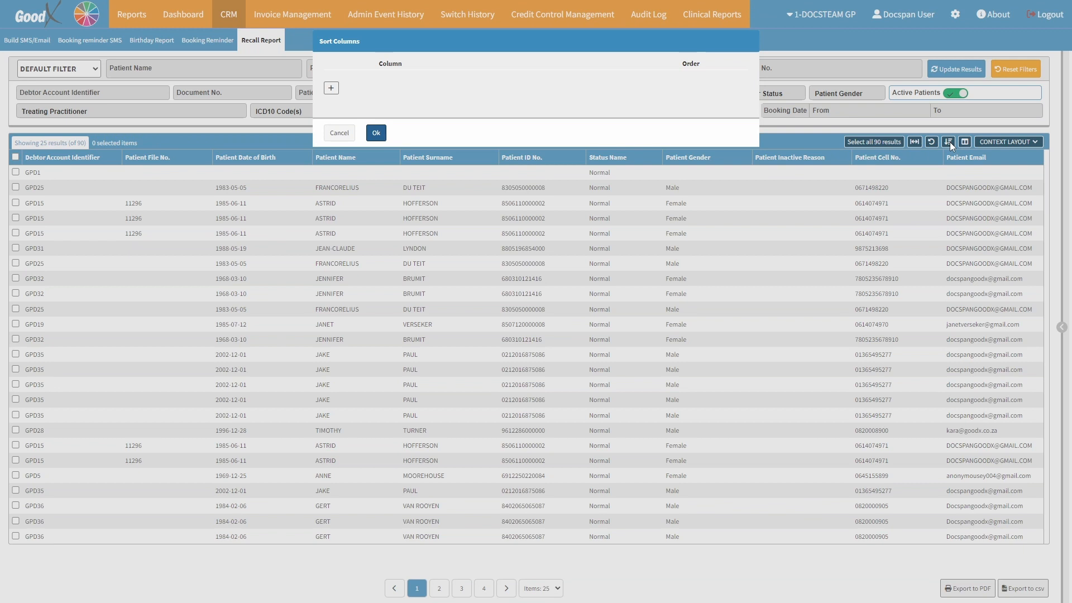
{"action": "left_click", "coordinate": [340, 133]}
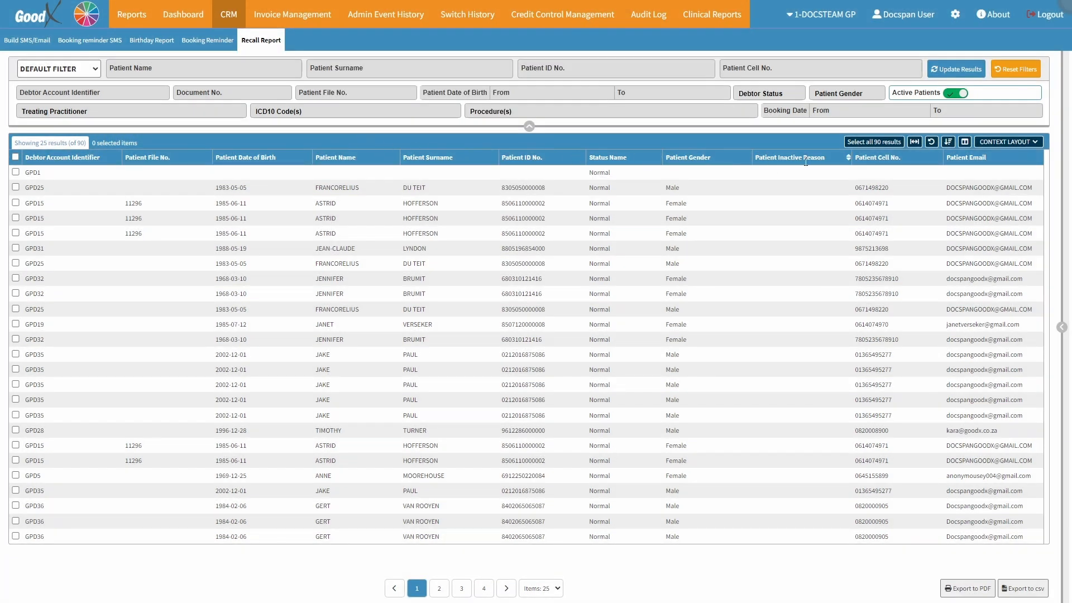
{"action": "left_click", "coordinate": [964, 142]}
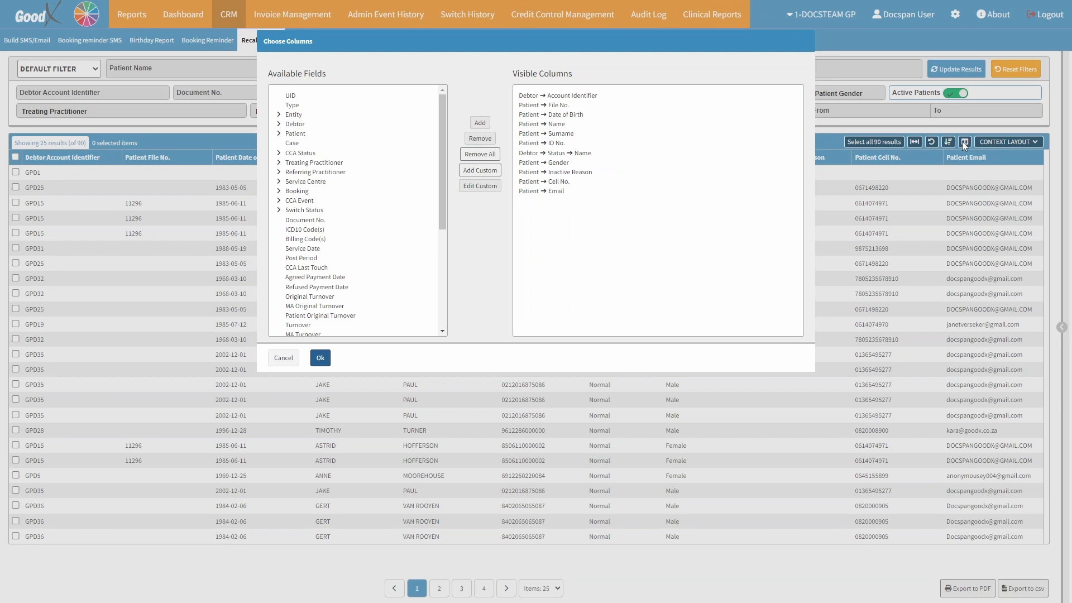
{"action": "left_click", "coordinate": [283, 358]}
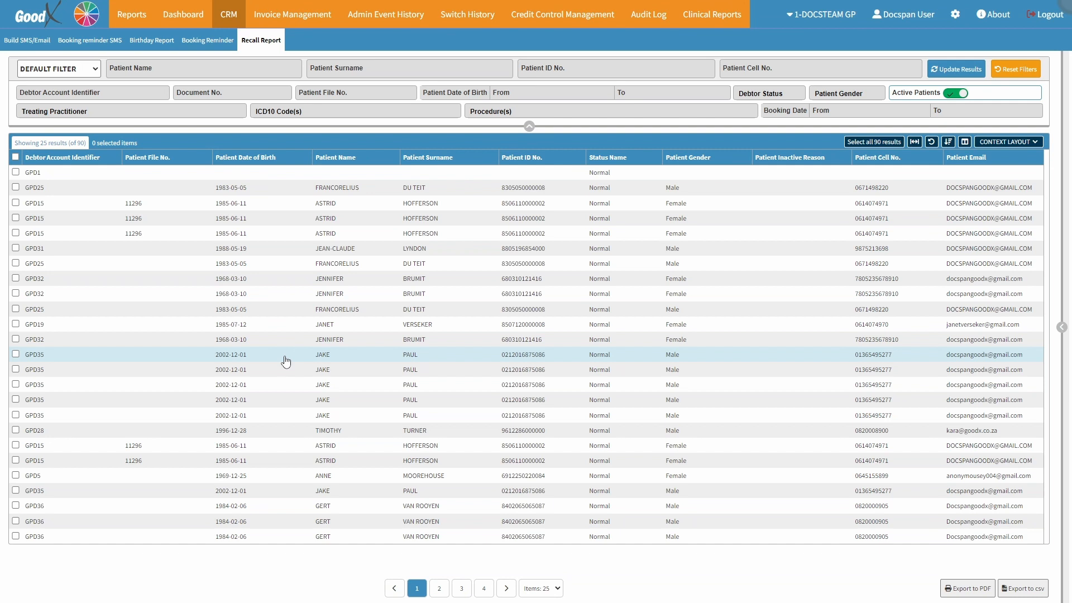
Step: Select the eleventh to thirteenth patient rows and show the bulk actions for them
{"action": "left_click", "coordinate": [16, 324]}
{"action": "left_click", "coordinate": [16, 339]}
{"action": "left_click", "coordinate": [15, 354]}
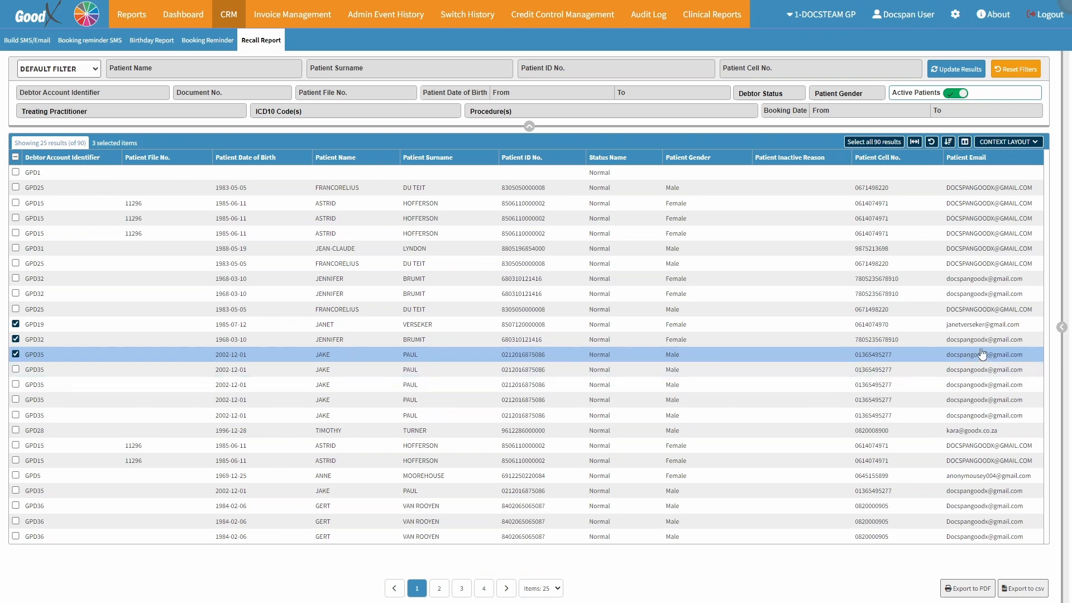
{"action": "left_click", "coordinate": [1060, 327]}
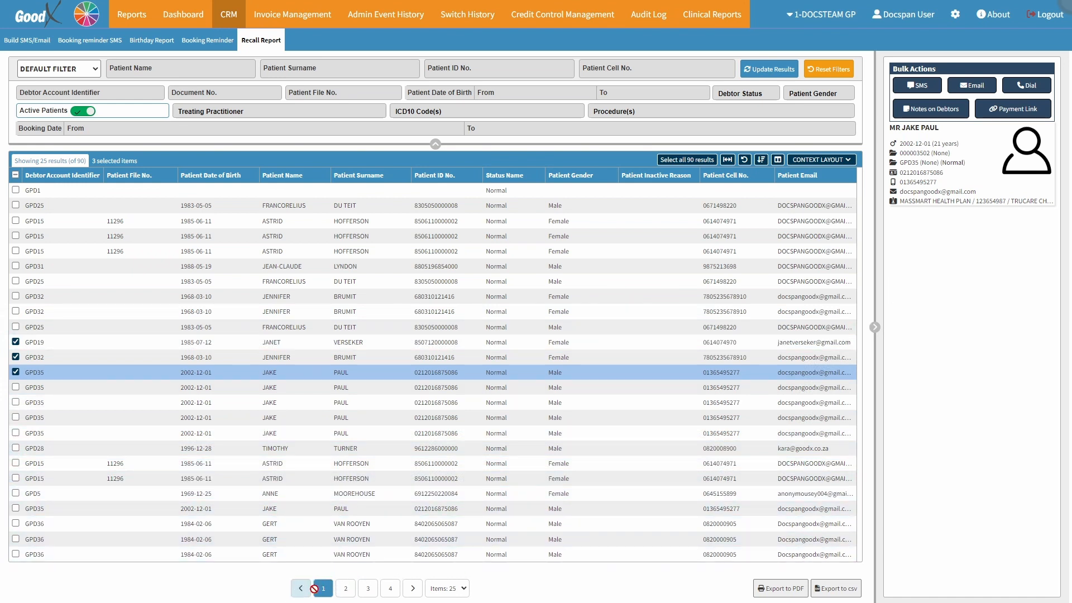
Step: Set the recall report to show 50 items per page
{"action": "left_click", "coordinate": [414, 589]}
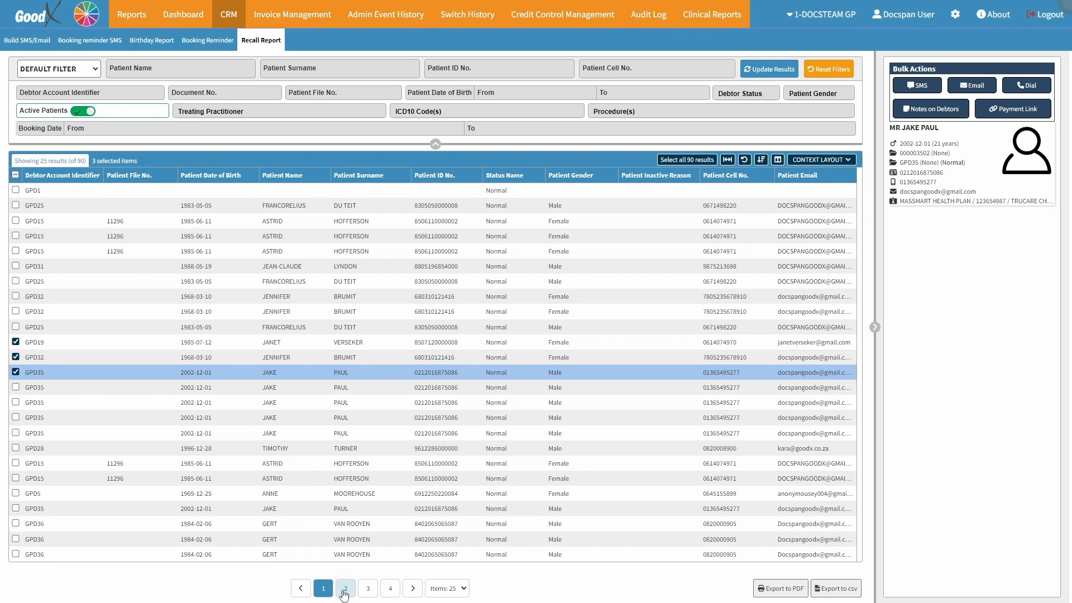
{"action": "left_click", "coordinate": [450, 589]}
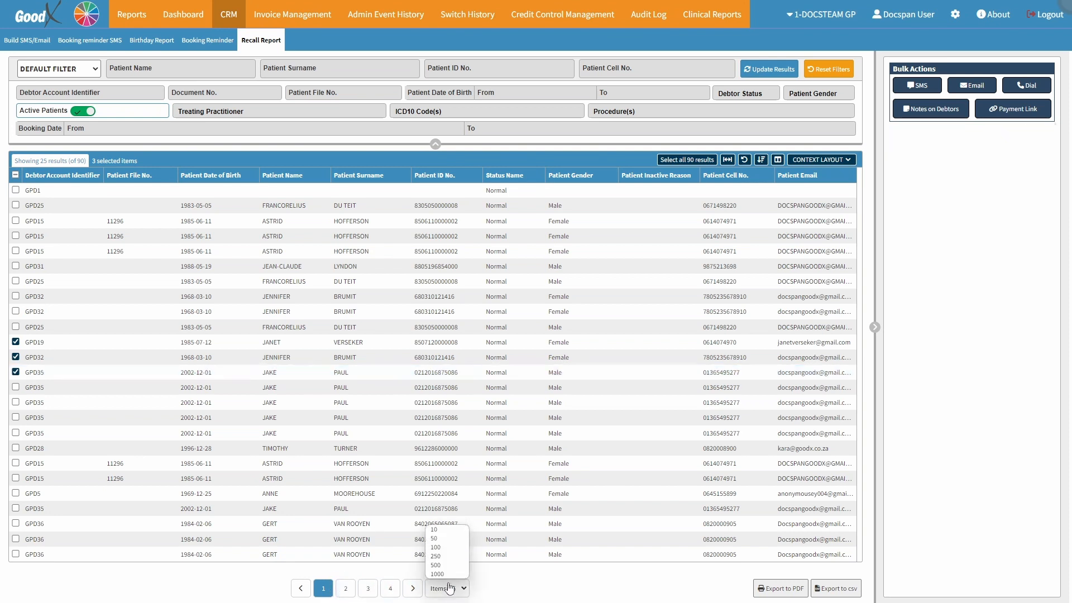
{"action": "left_click", "coordinate": [448, 544]}
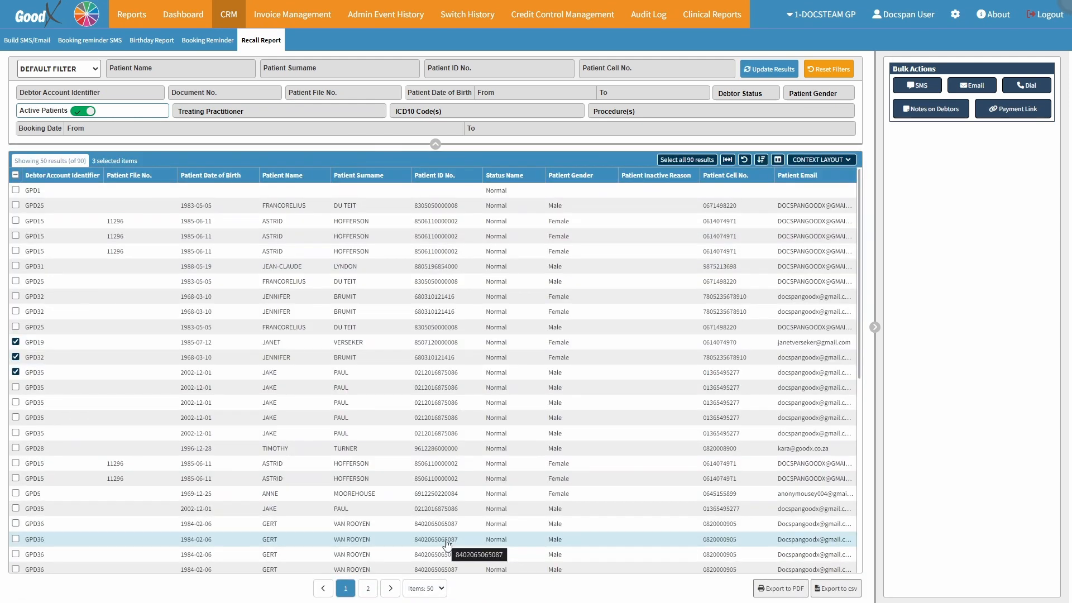